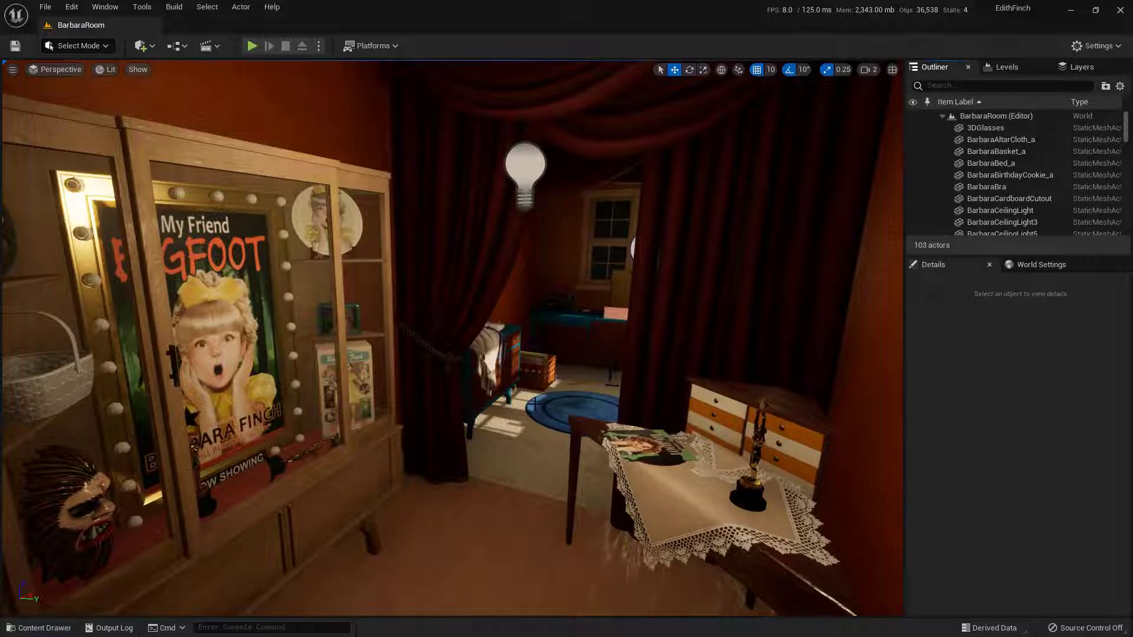
Select the dresser in BarbaraRoom and find its BarbaraDresser_a mesh in the Content Drawer, with larger thumbnails
{"action": "left_click_drag", "start_coordinate": [603, 28], "coordinate": [894, 250]}
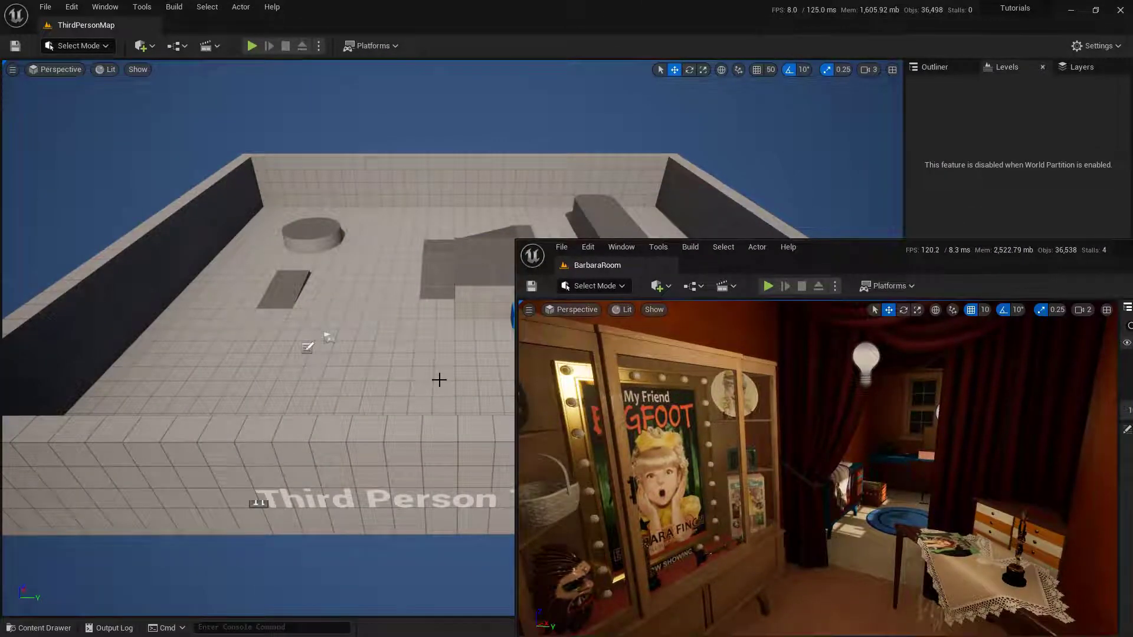
{"action": "double_click", "coordinate": [841, 253]}
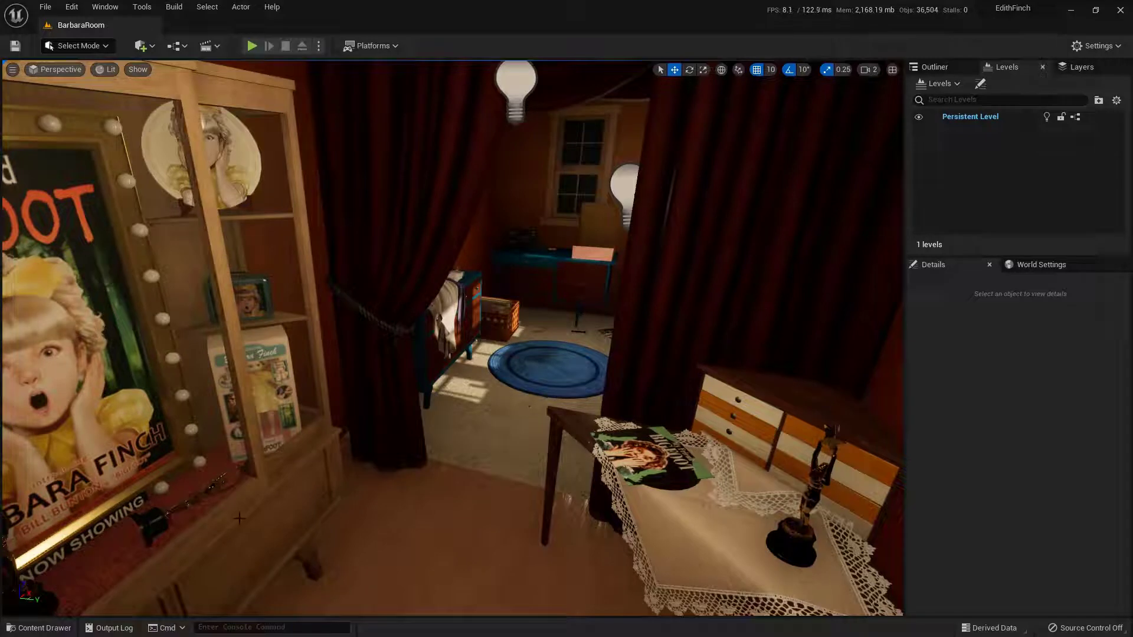
{"action": "left_click", "coordinate": [46, 630]}
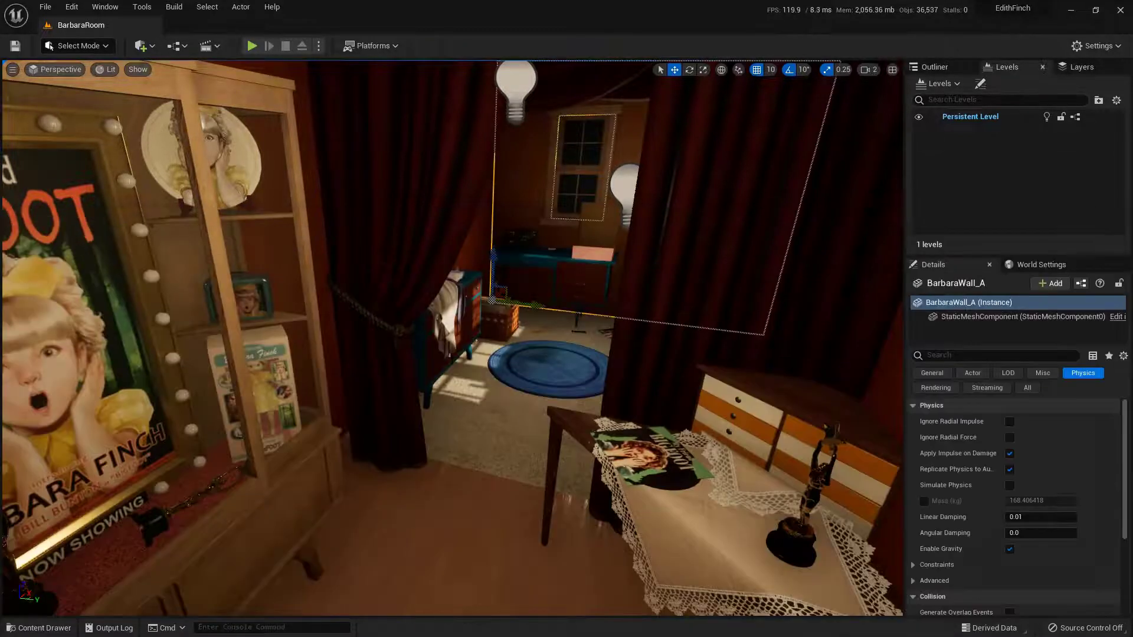
{"action": "left_click", "coordinate": [456, 331]}
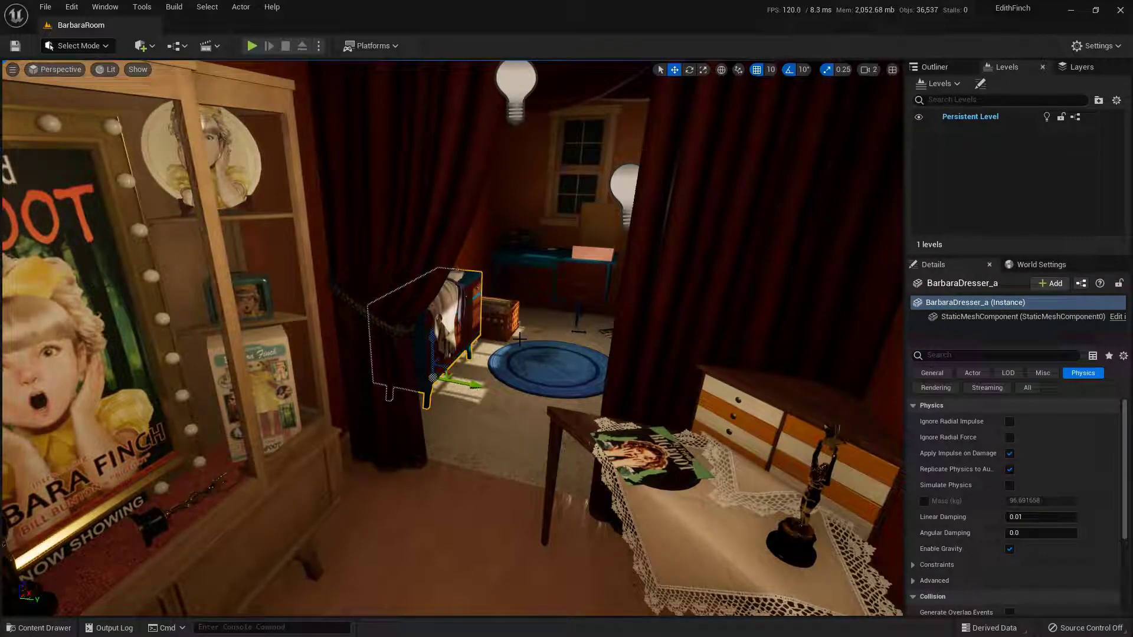
{"action": "key", "text": "ctrl+b"}
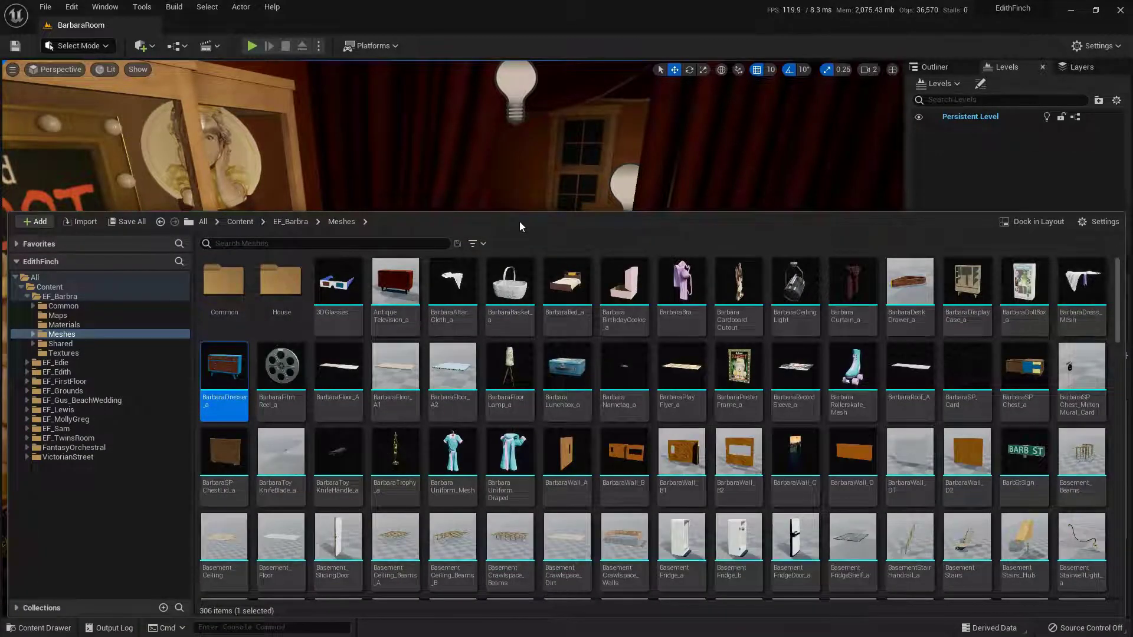
{"action": "scroll", "coordinate": [246, 395], "scroll_direction": "up", "scroll_amount": 3, "text": "ctrl"}
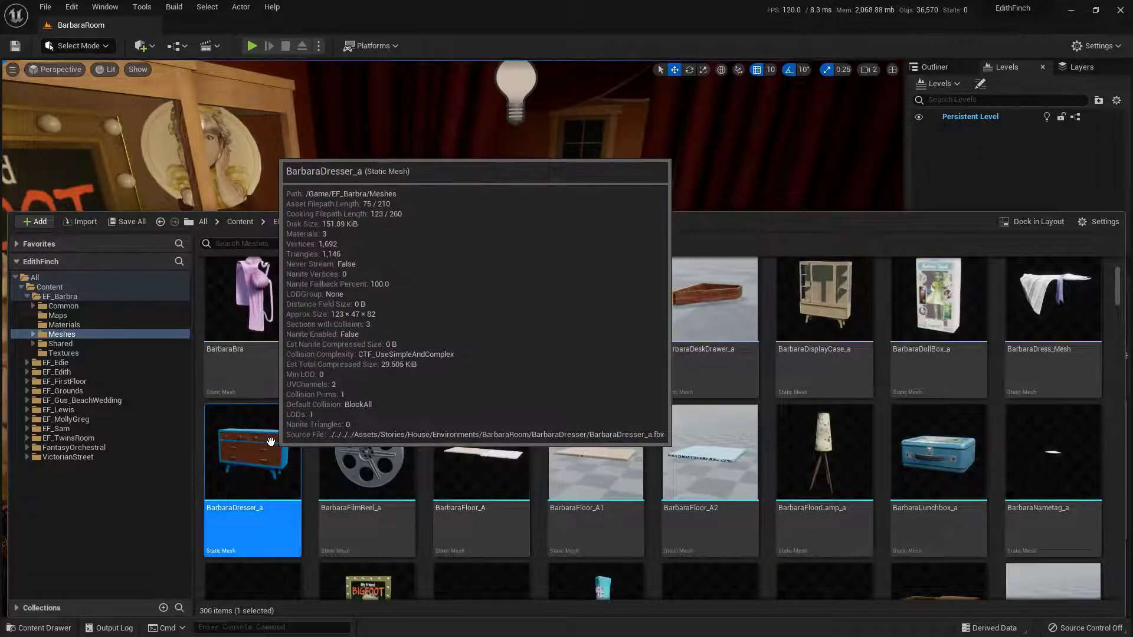
Show the Asset Actions for BarbaraDresser_a, including Export and Migrate
{"action": "right_click", "coordinate": [275, 422]}
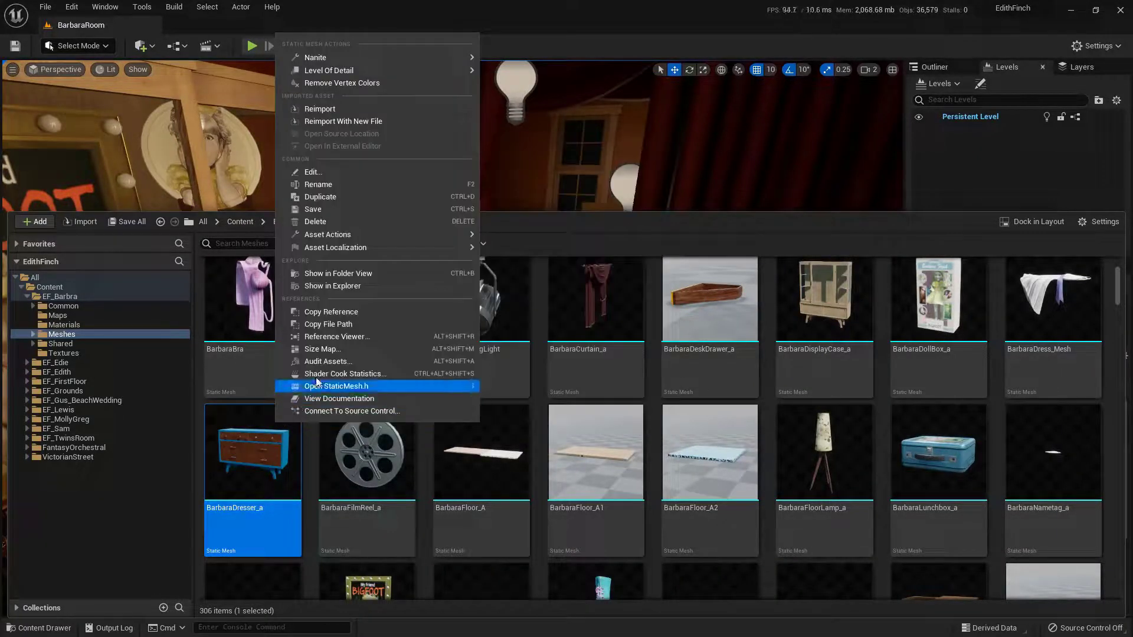
{"action": "mouse_move", "coordinate": [431, 235]}
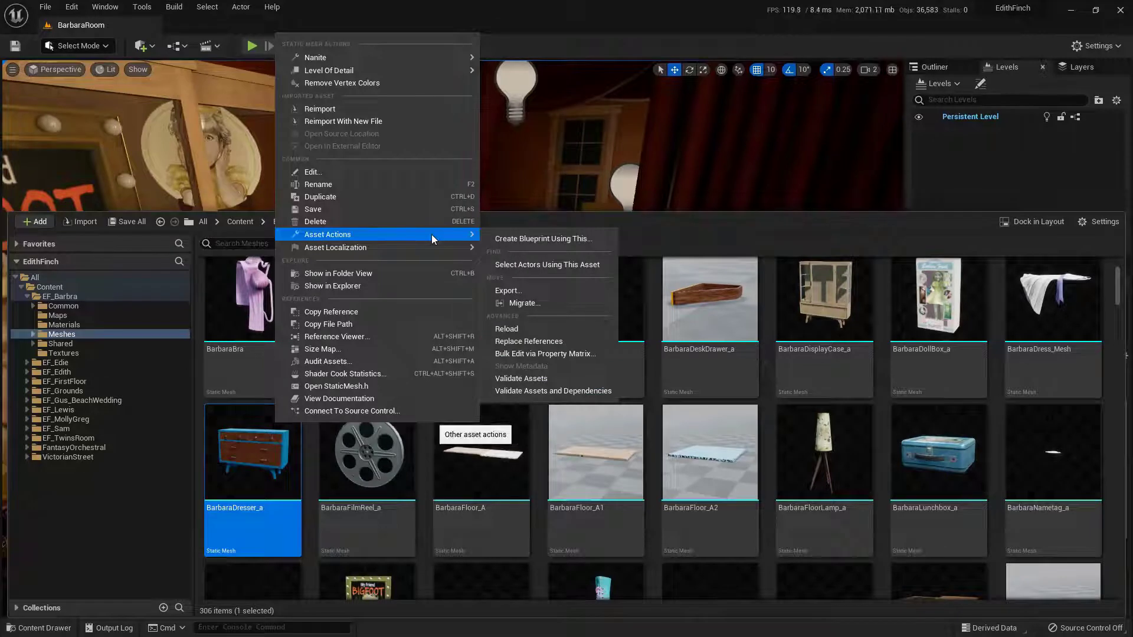
Start migrating BarbaraDresser_a and bring up its dependency Asset Report
{"action": "left_click", "coordinate": [551, 303]}
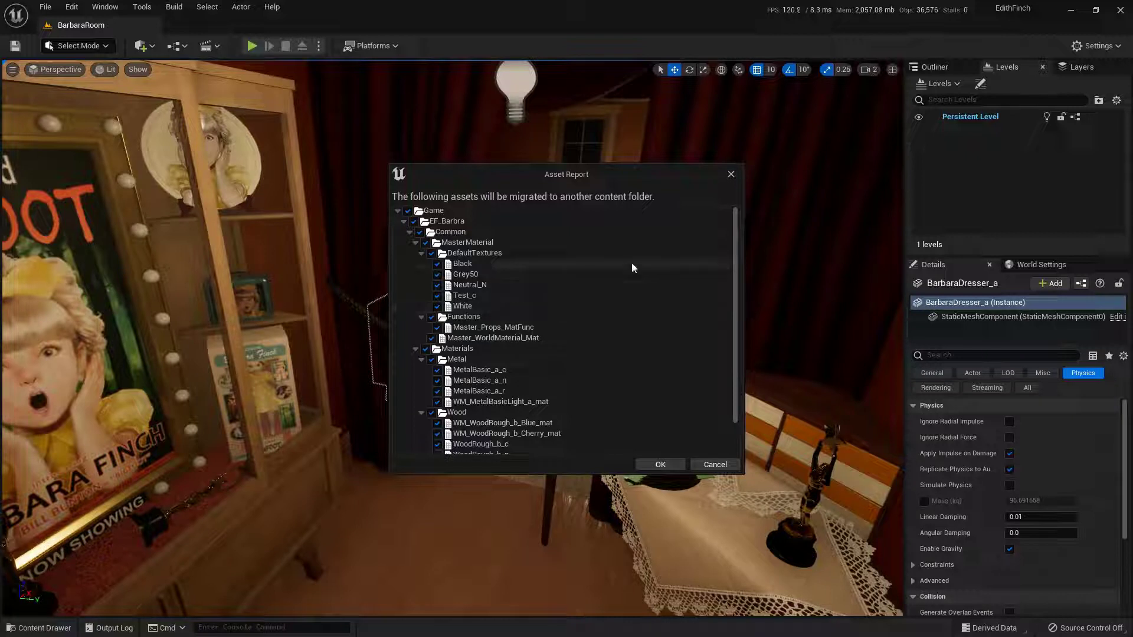
{"action": "scroll", "coordinate": [631, 341], "scroll_direction": "down", "scroll_amount": 3}
{"action": "scroll", "coordinate": [631, 341], "scroll_direction": "up", "scroll_amount": 3}
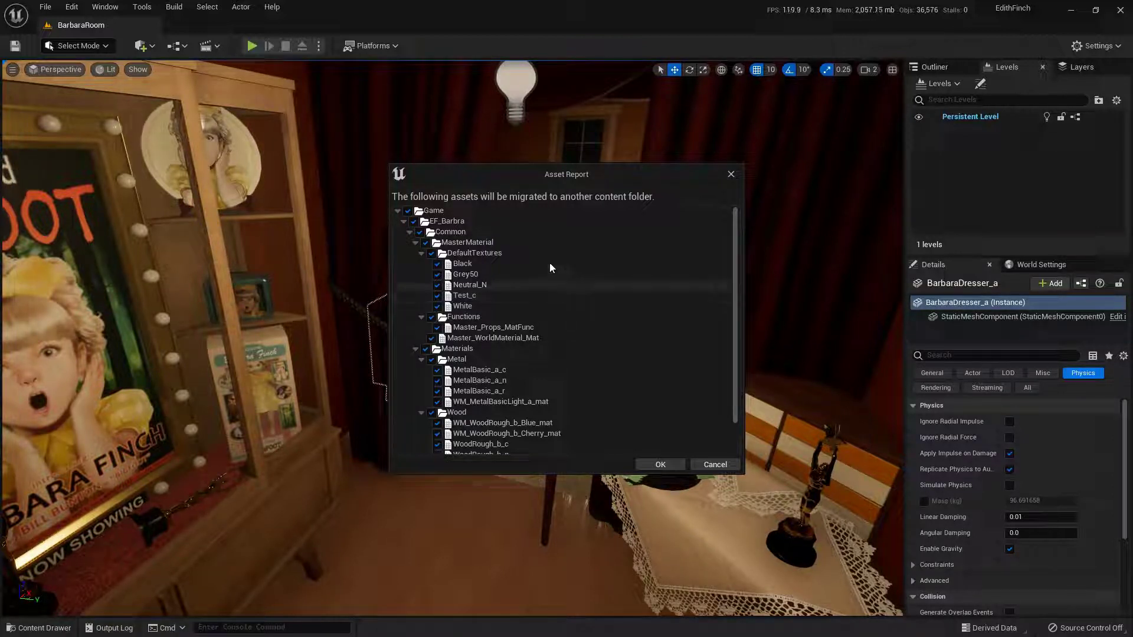
Review the Game, EF_Barbra, Common, DefaultTextures, Functions, Materials and metal asset entries
{"action": "left_click", "coordinate": [459, 213]}
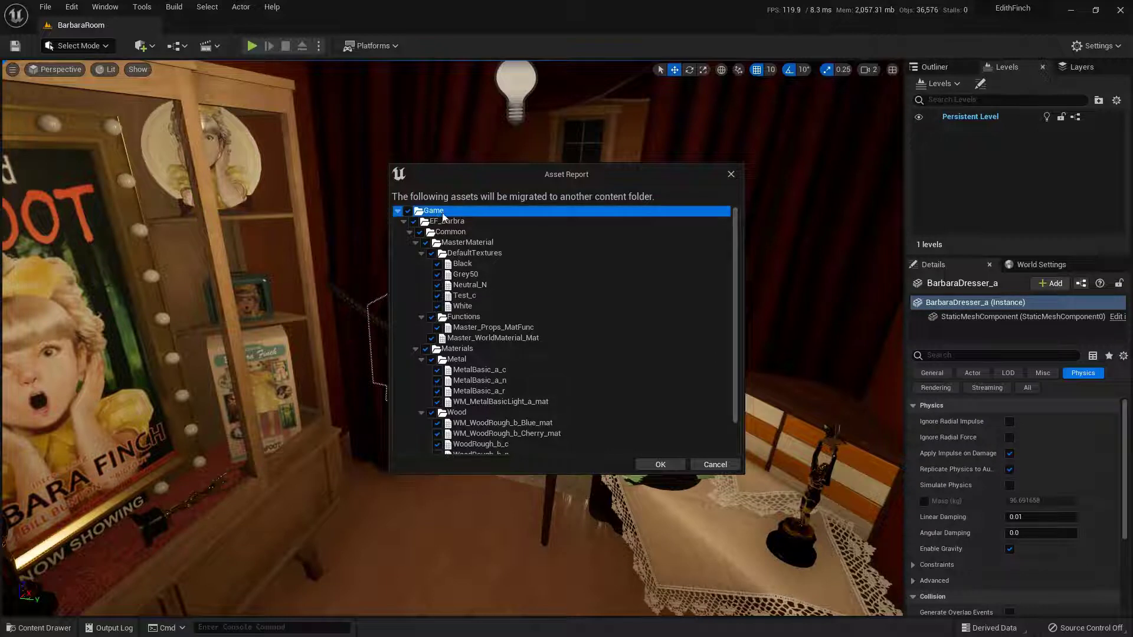
{"action": "left_click", "coordinate": [470, 221]}
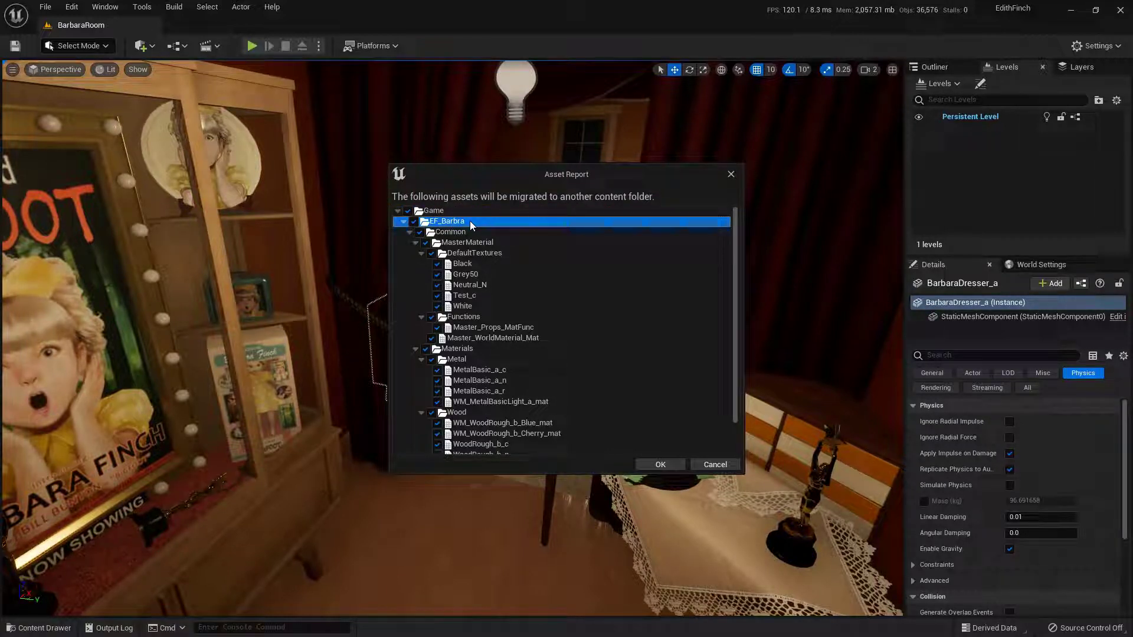
{"action": "left_click", "coordinate": [493, 232]}
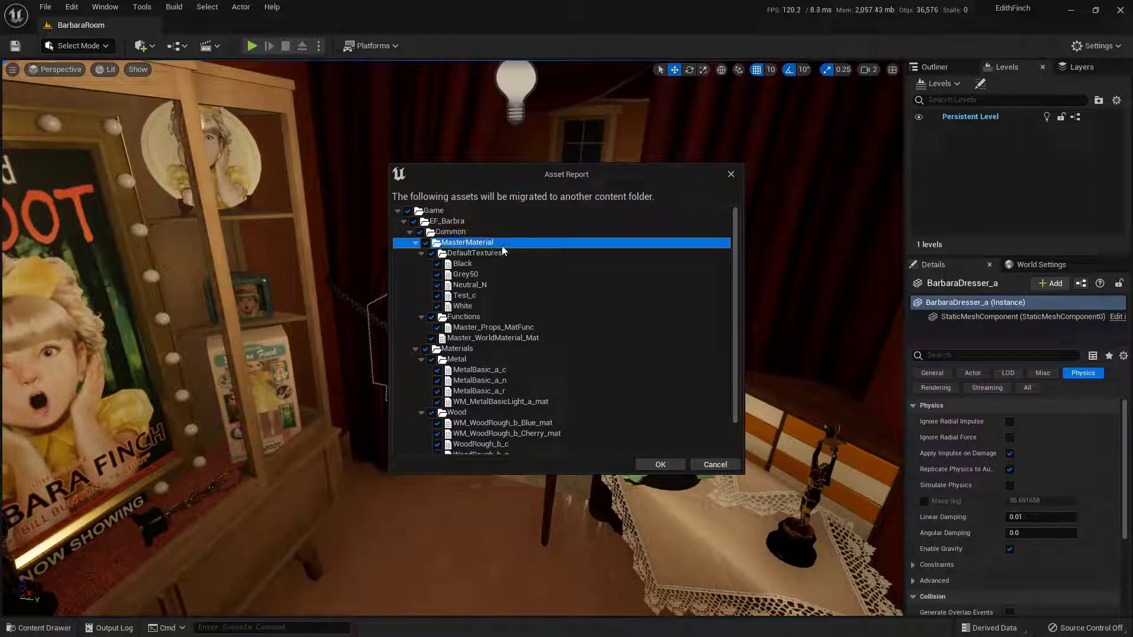
{"action": "left_click", "coordinate": [504, 253]}
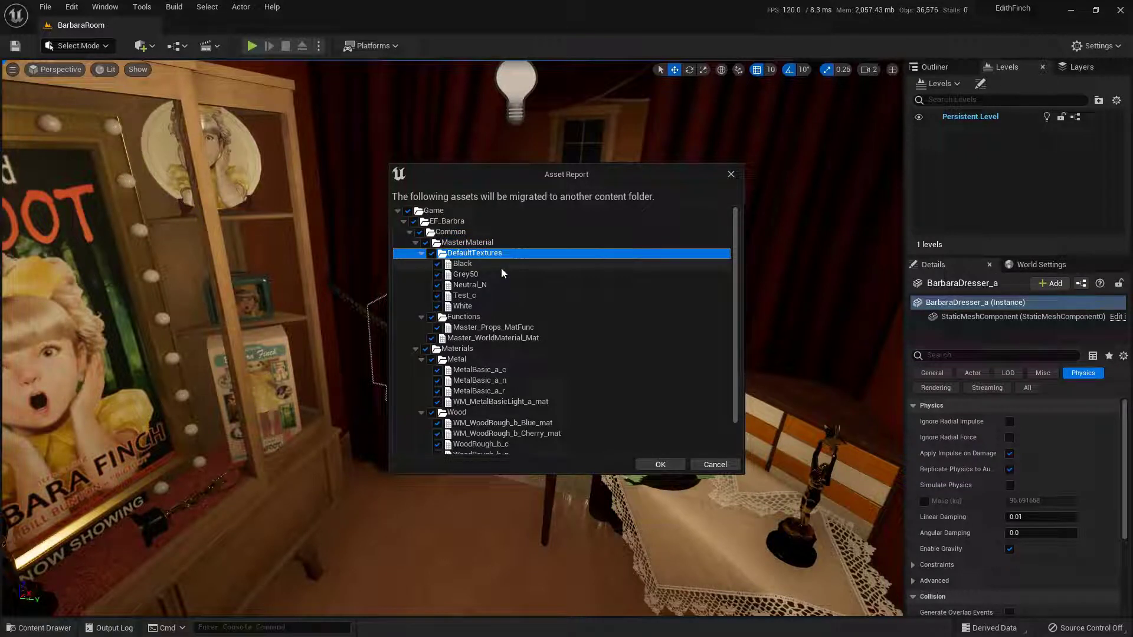
{"action": "left_click", "coordinate": [501, 267]}
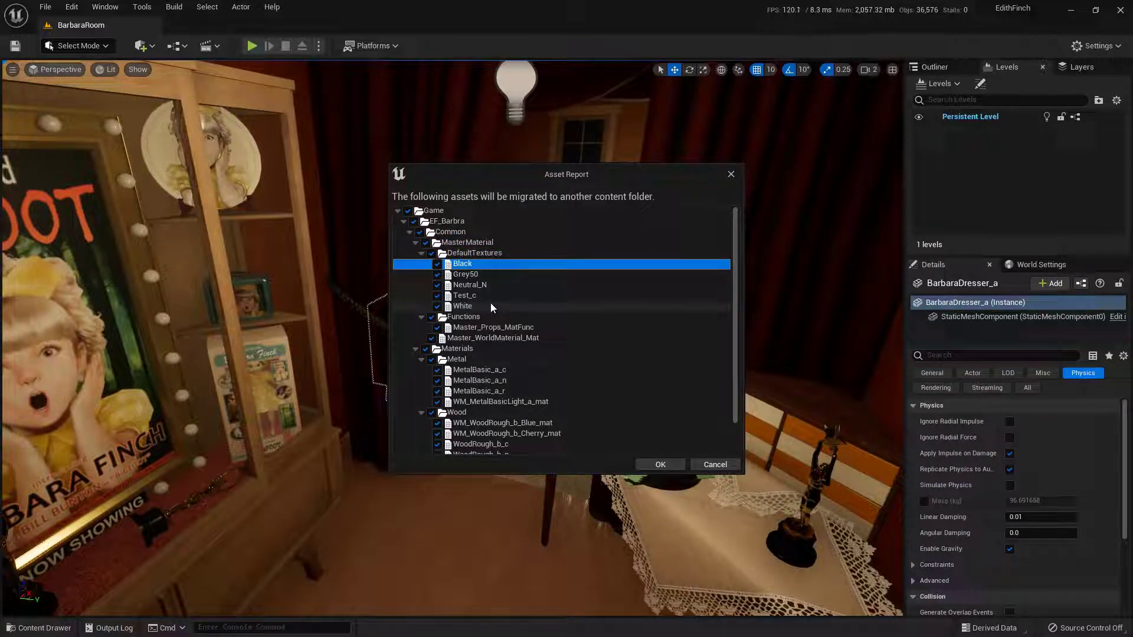
{"action": "left_click", "coordinate": [497, 252]}
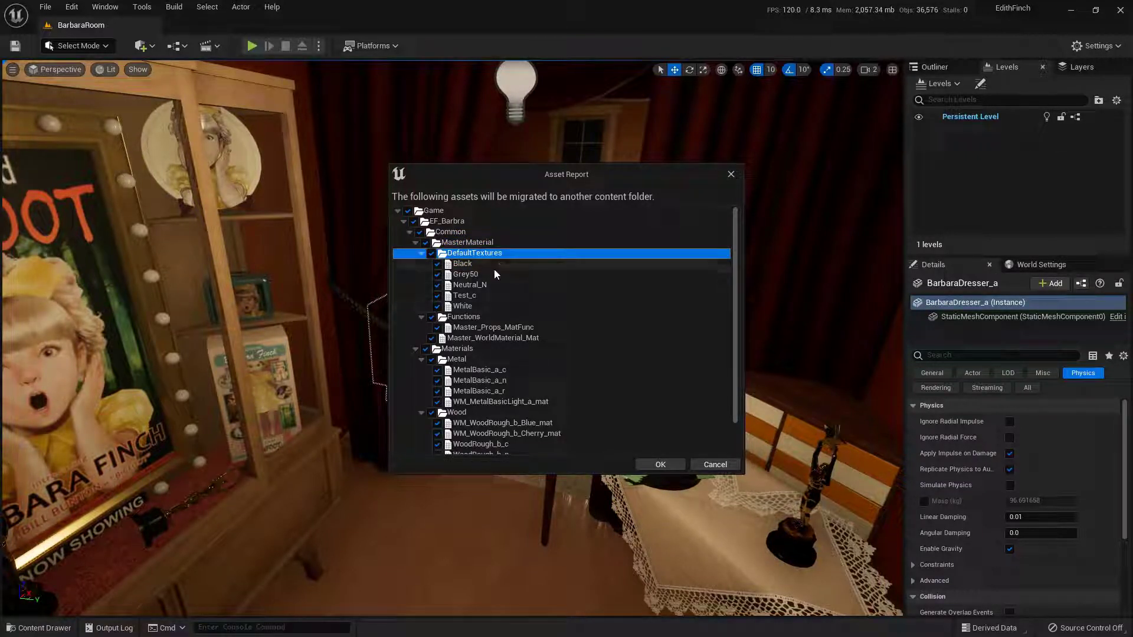
{"action": "left_click", "coordinate": [490, 320]}
{"action": "left_click", "coordinate": [481, 348]}
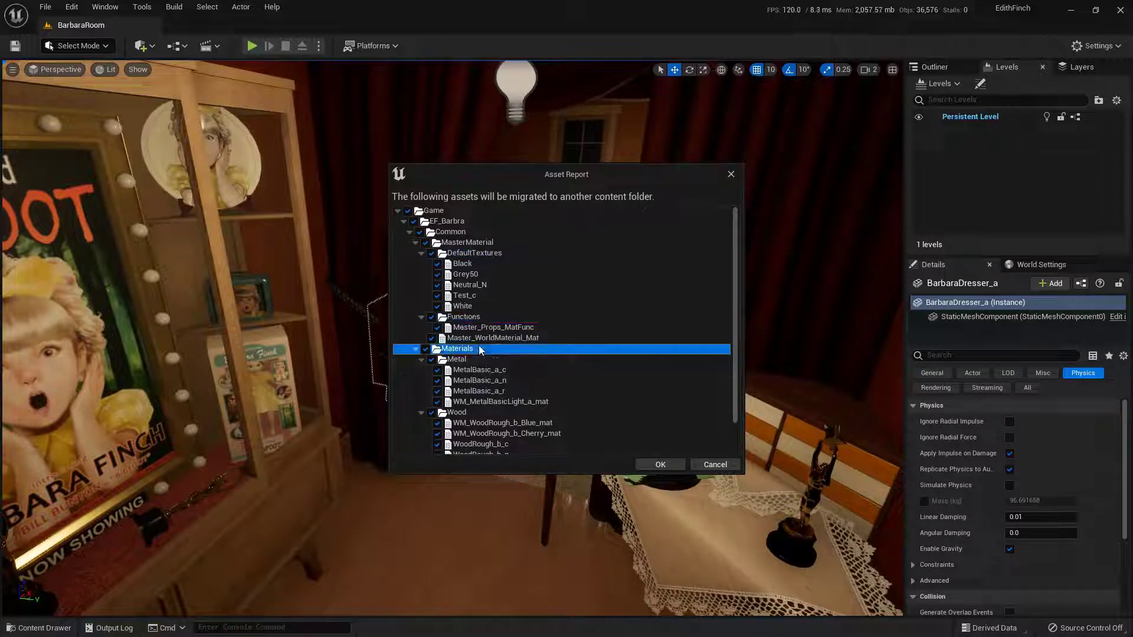
{"action": "scroll", "coordinate": [479, 345], "scroll_direction": "down", "scroll_amount": 1}
{"action": "left_click", "coordinate": [529, 331]}
{"action": "key", "text": "Down"}
{"action": "key", "text": "Down"}
{"action": "key", "text": "Down"}
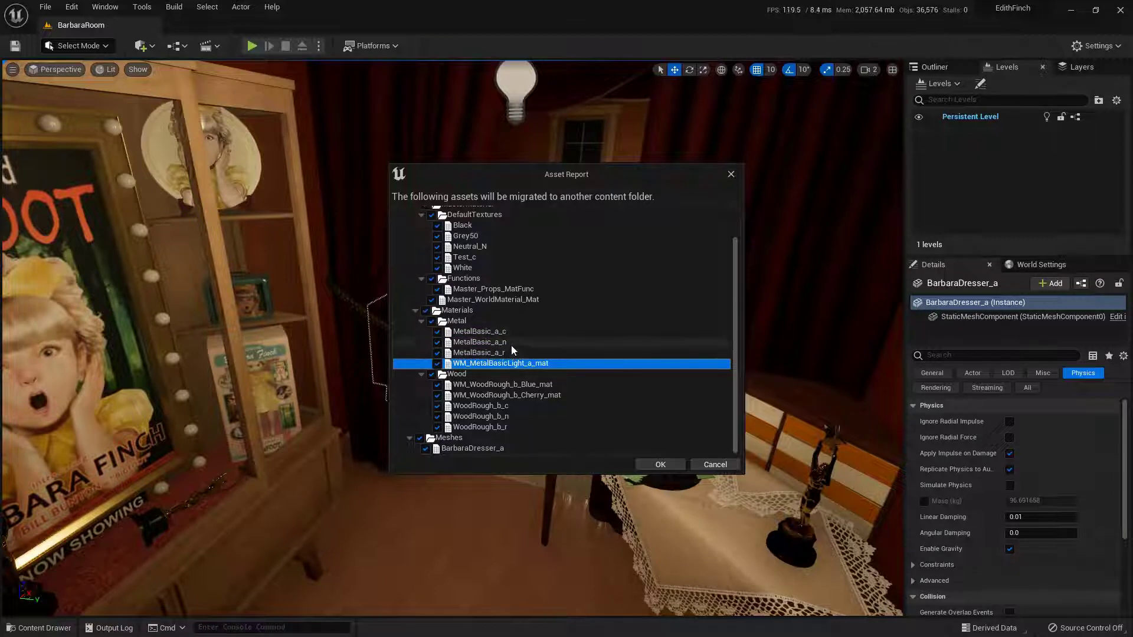
{"action": "key", "text": "Down"}
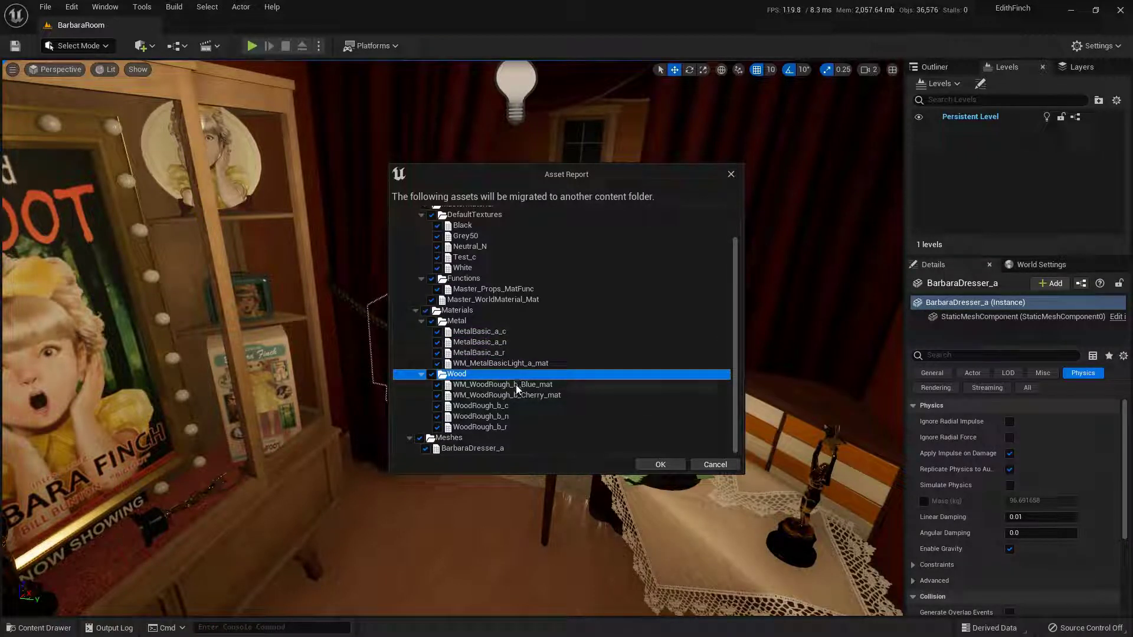
Check the wood materials, wood textures and Meshes entries, then approve the migration
{"action": "left_click", "coordinate": [516, 384]}
{"action": "left_click", "coordinate": [514, 399]}
{"action": "left_click", "coordinate": [513, 406]}
{"action": "left_click", "coordinate": [515, 417]}
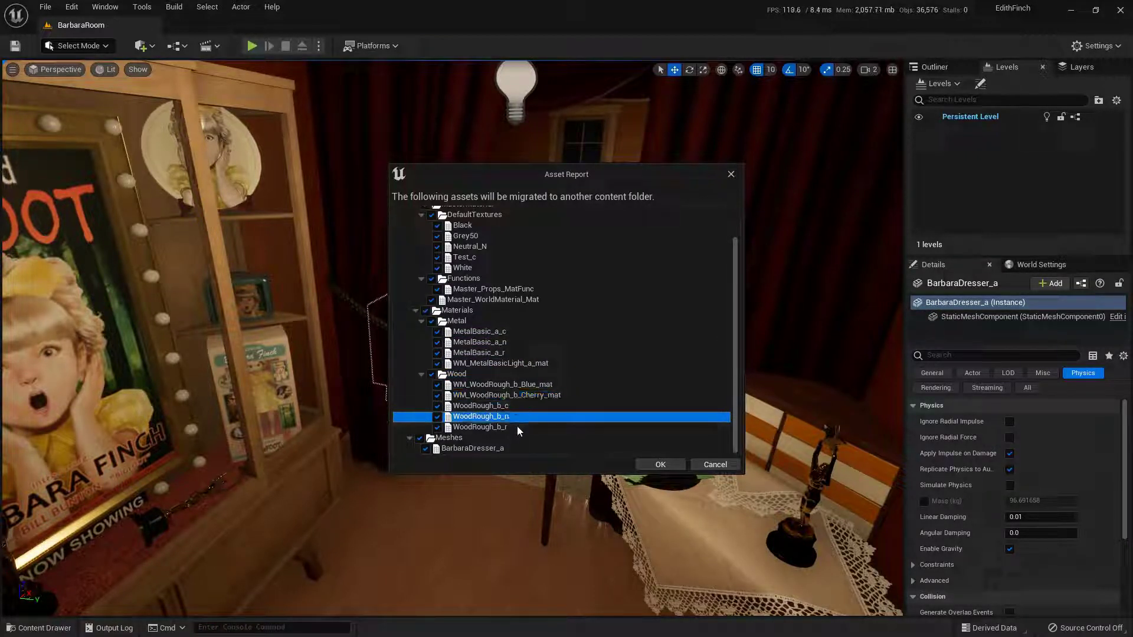
{"action": "left_click", "coordinate": [516, 427]}
{"action": "left_click", "coordinate": [506, 448]}
{"action": "left_click", "coordinate": [489, 439]}
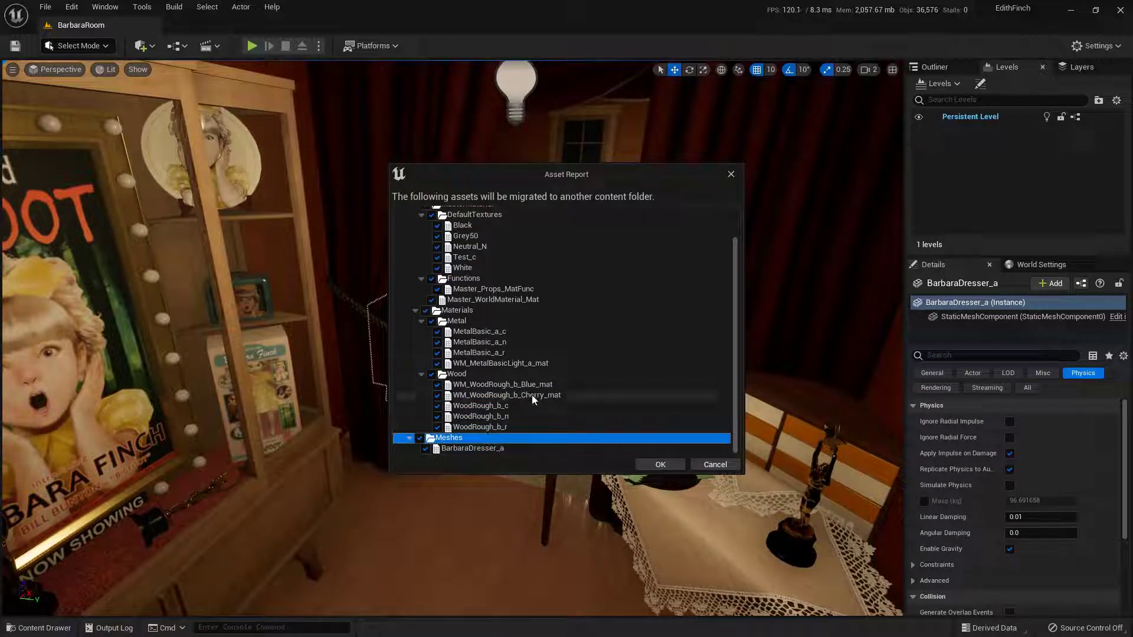
{"action": "scroll", "coordinate": [532, 394], "scroll_direction": "up", "scroll_amount": 2}
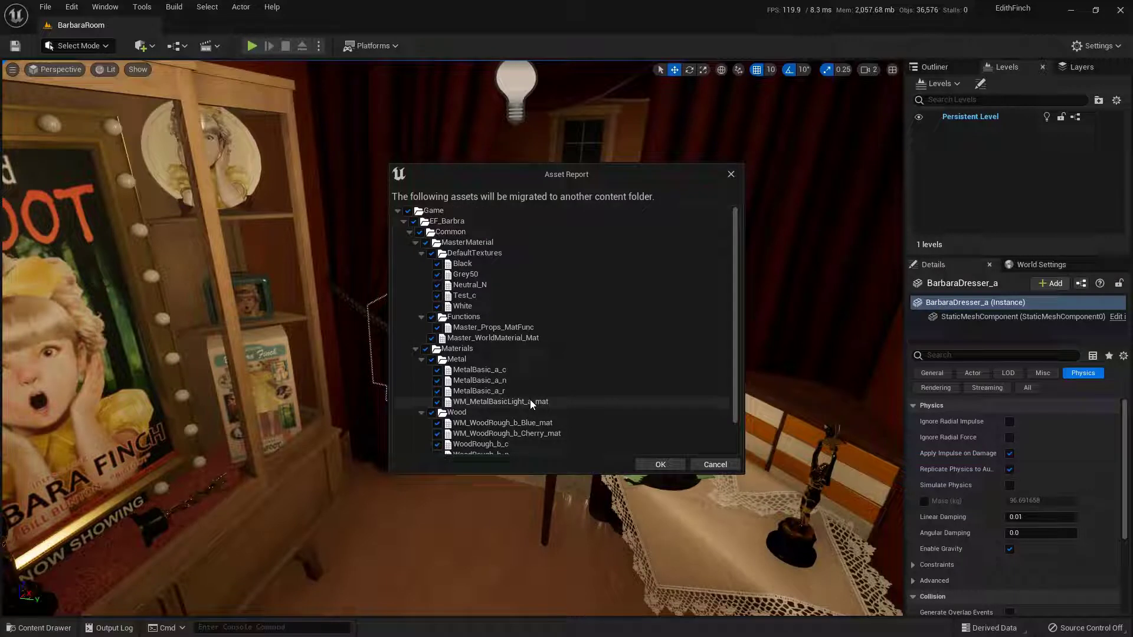
{"action": "scroll", "coordinate": [530, 399], "scroll_direction": "down", "scroll_amount": 2}
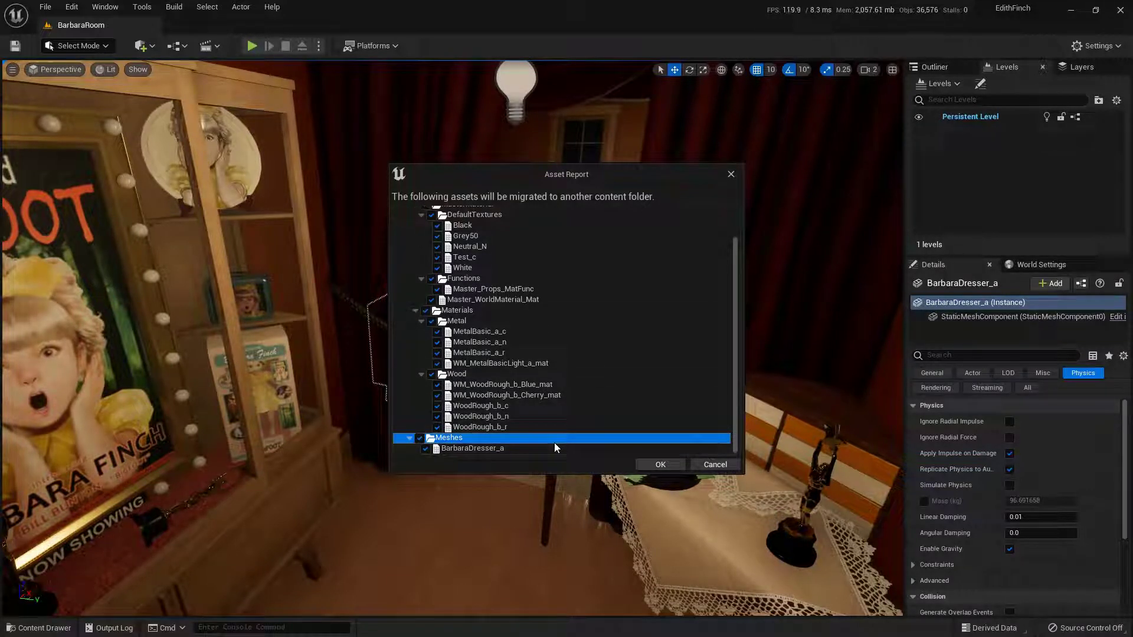
{"action": "scroll", "coordinate": [561, 383], "scroll_direction": "up", "scroll_amount": 2}
{"action": "scroll", "coordinate": [561, 384], "scroll_direction": "down", "scroll_amount": 2}
{"action": "left_click", "coordinate": [644, 464]}
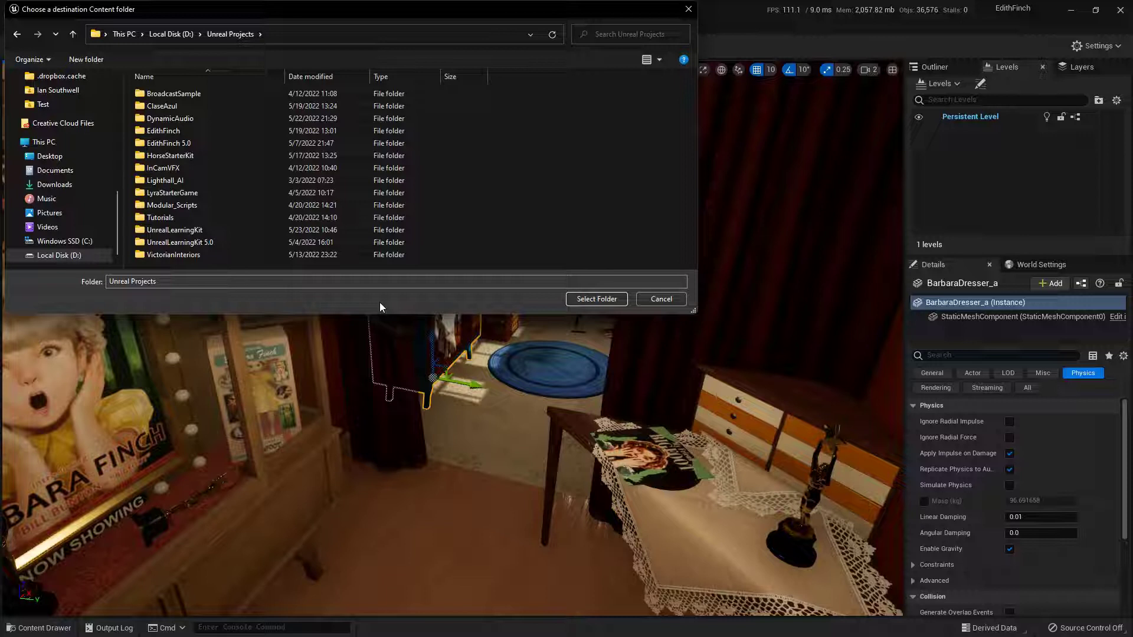
Set Unreal Projects > Tutorials > Content as the migration destination
{"action": "left_click", "coordinate": [178, 217]}
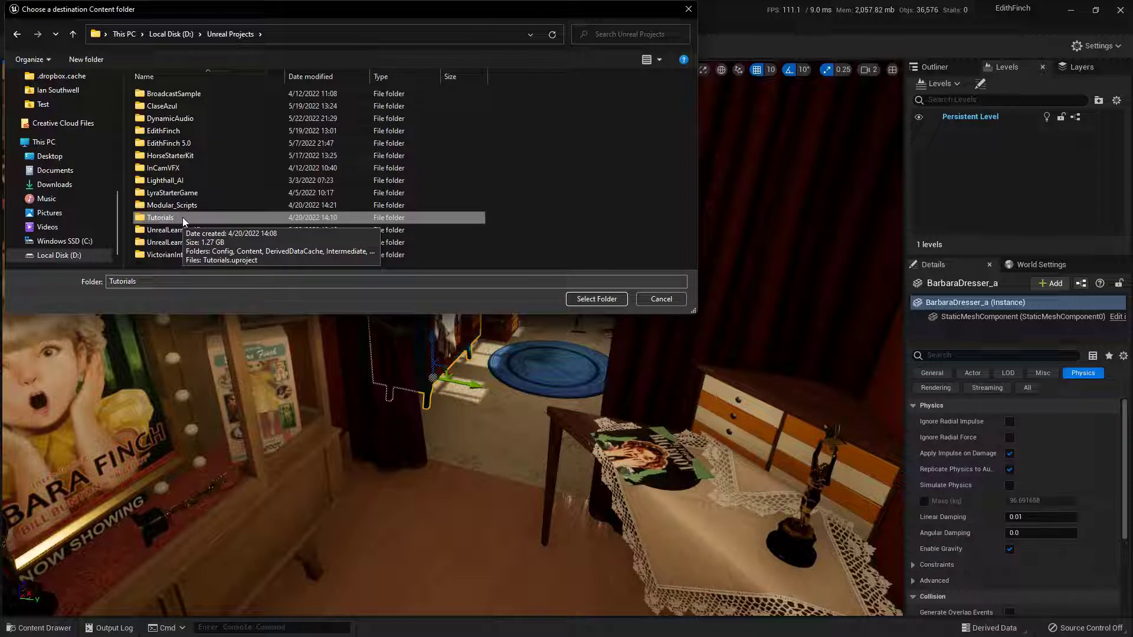
{"action": "double_click", "coordinate": [182, 217]}
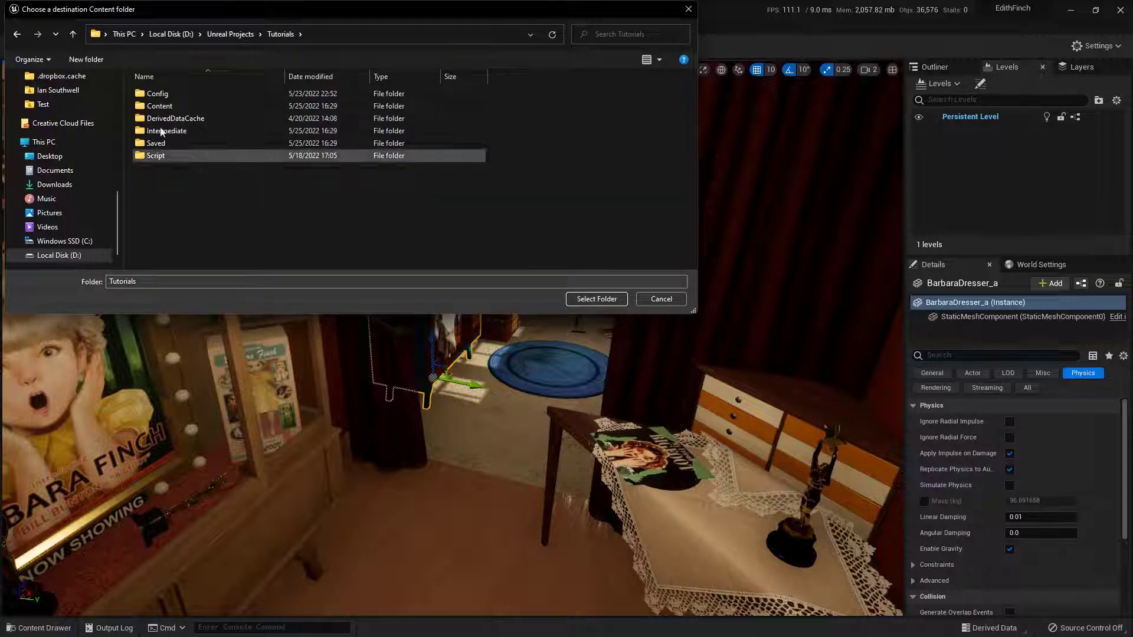
{"action": "left_click", "coordinate": [180, 107]}
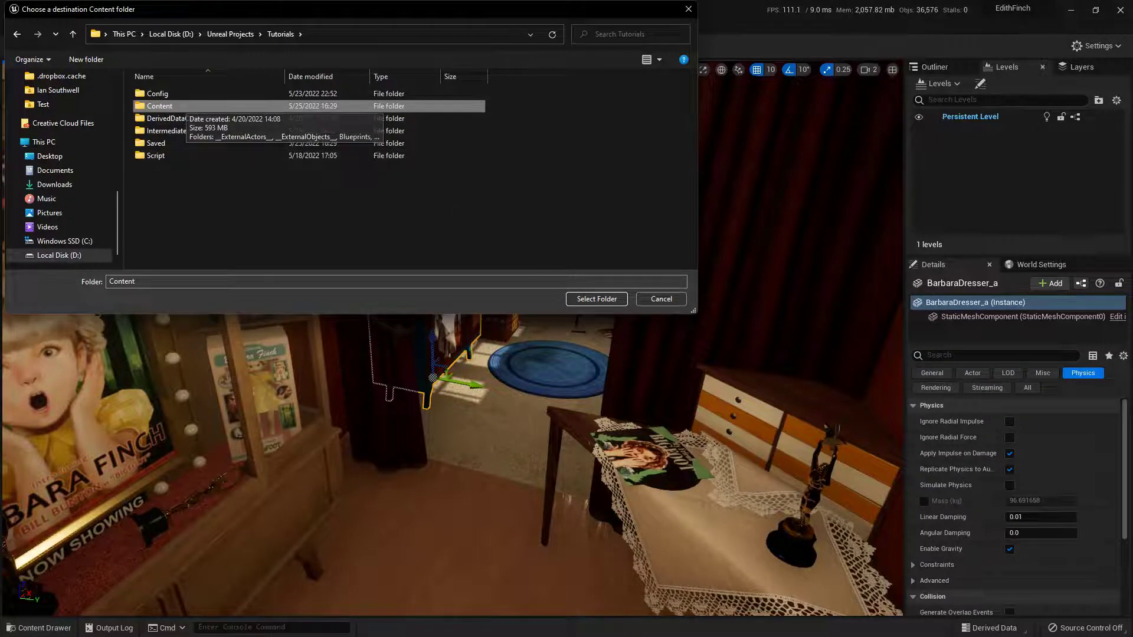
{"action": "left_click", "coordinate": [599, 298]}
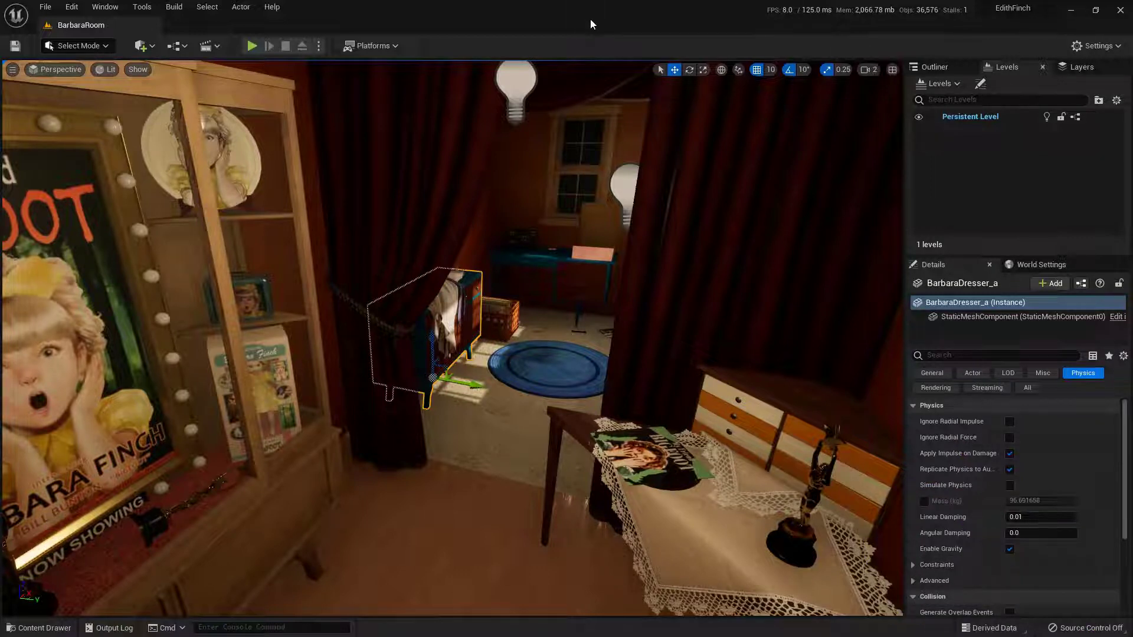
Move the BarbaraRoom editor aside and bring the ThirdPersonMap editor to the front
{"action": "left_click_drag", "start_coordinate": [591, 19], "coordinate": [945, 250]}
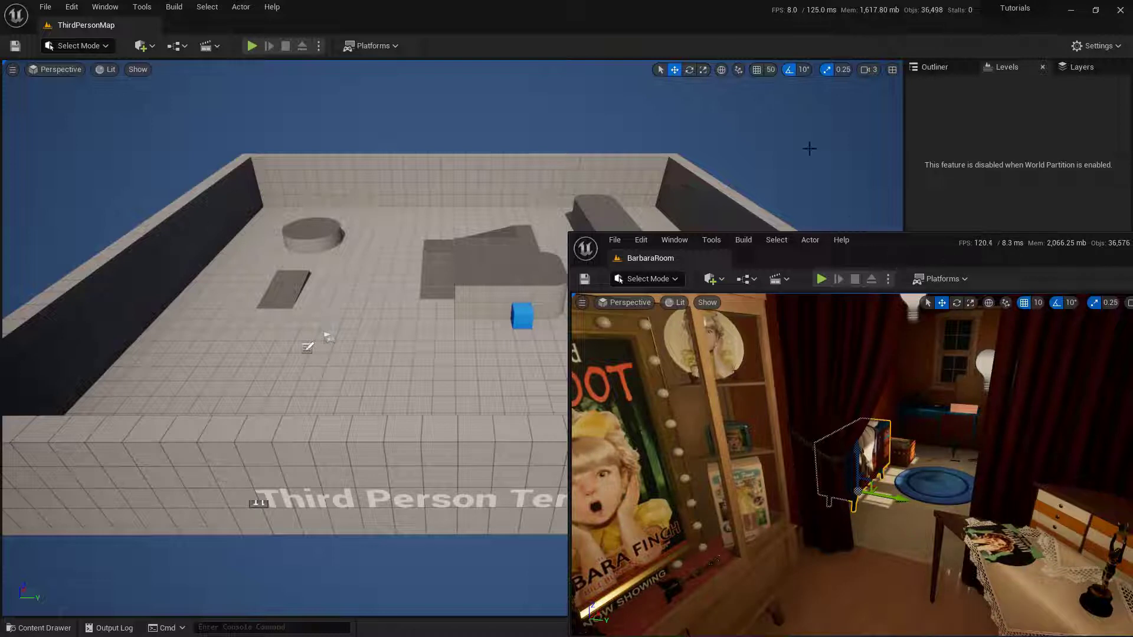
{"action": "left_click", "coordinate": [705, 17]}
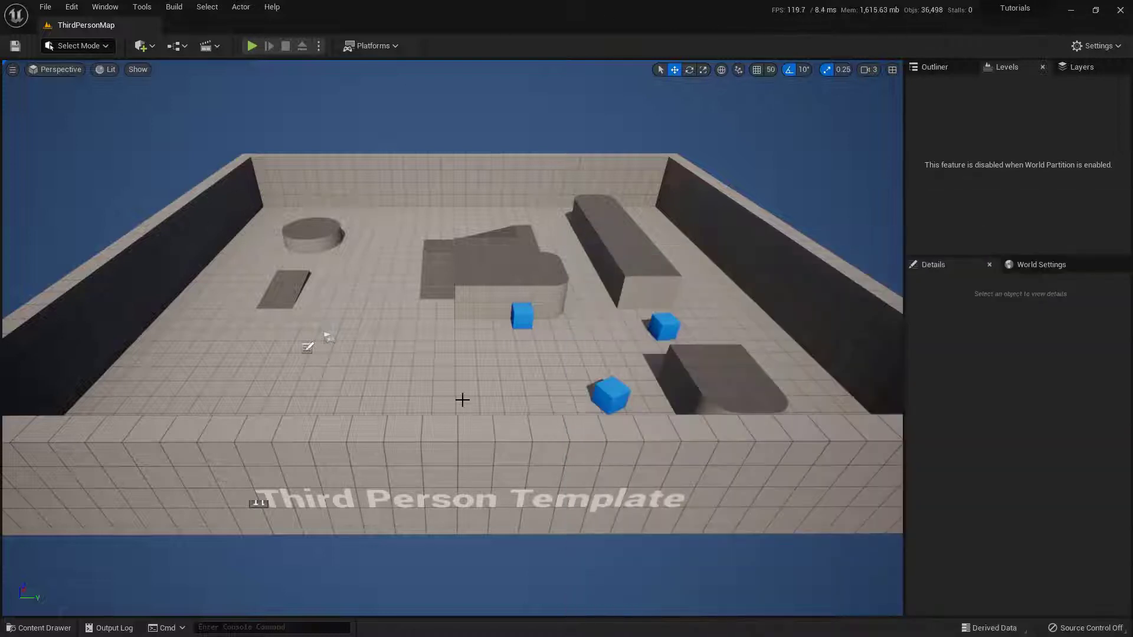
In the Content Drawer, go to EF_Barbra > Common > Meshes and select BarbaraDresser_a
{"action": "left_click", "coordinate": [37, 628]}
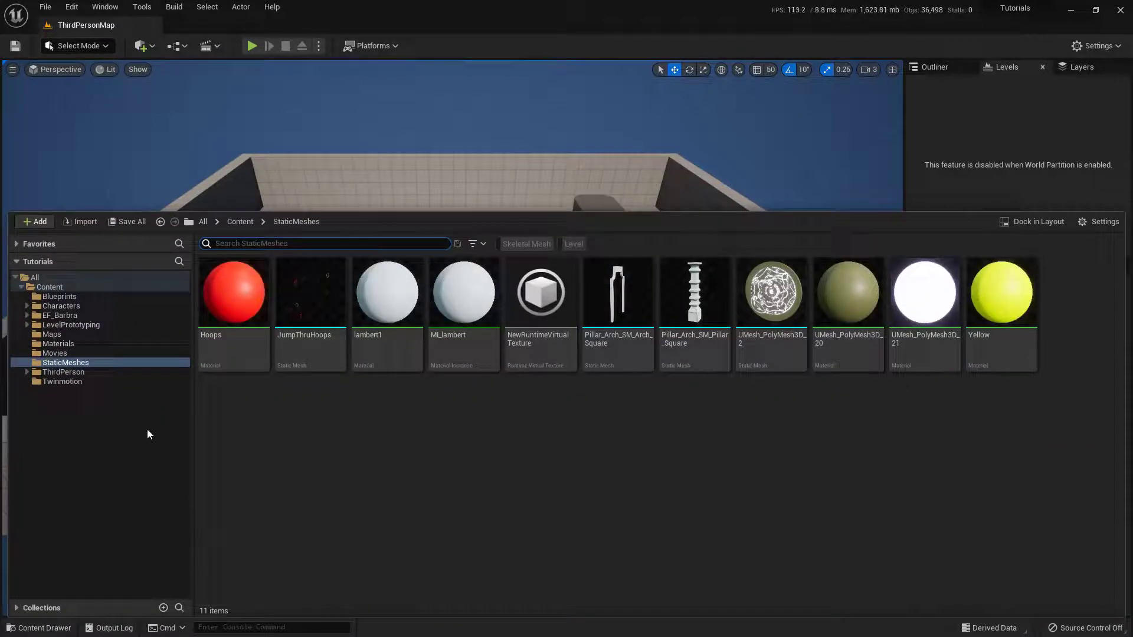
{"action": "left_click", "coordinate": [63, 317]}
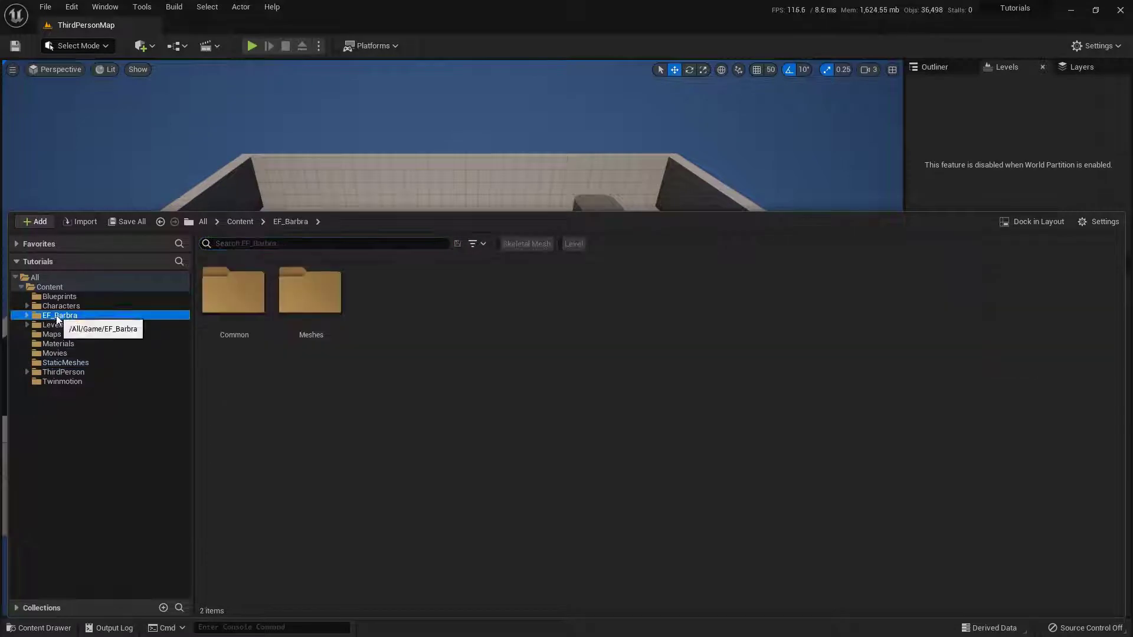
{"action": "left_click", "coordinate": [27, 316]}
{"action": "left_click", "coordinate": [33, 324]}
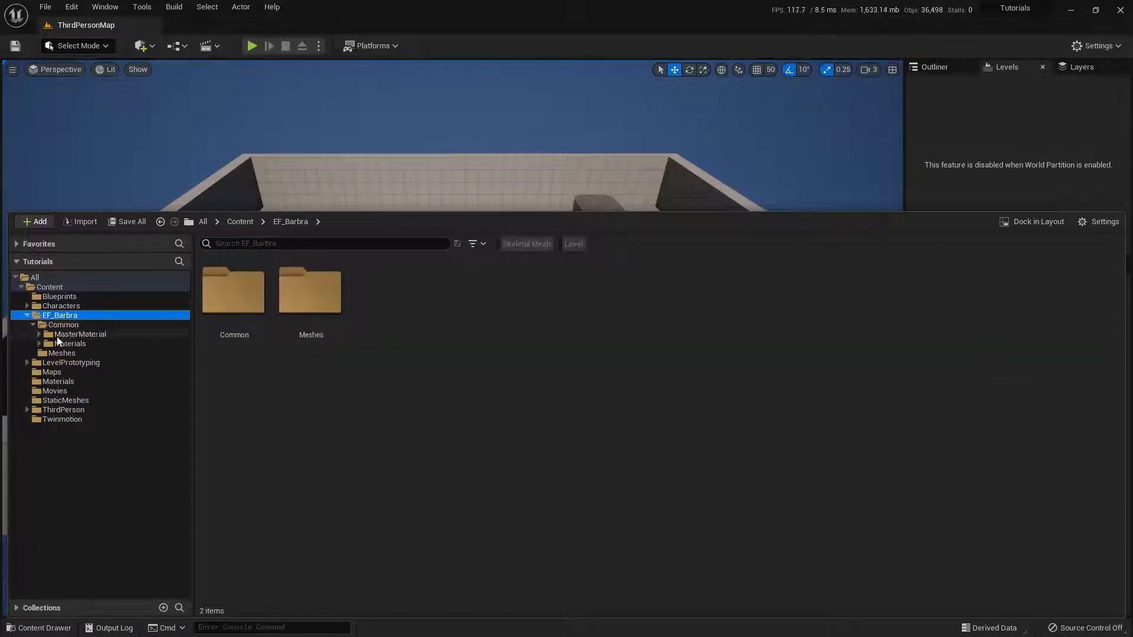
{"action": "left_click", "coordinate": [43, 354]}
{"action": "left_click", "coordinate": [234, 307]}
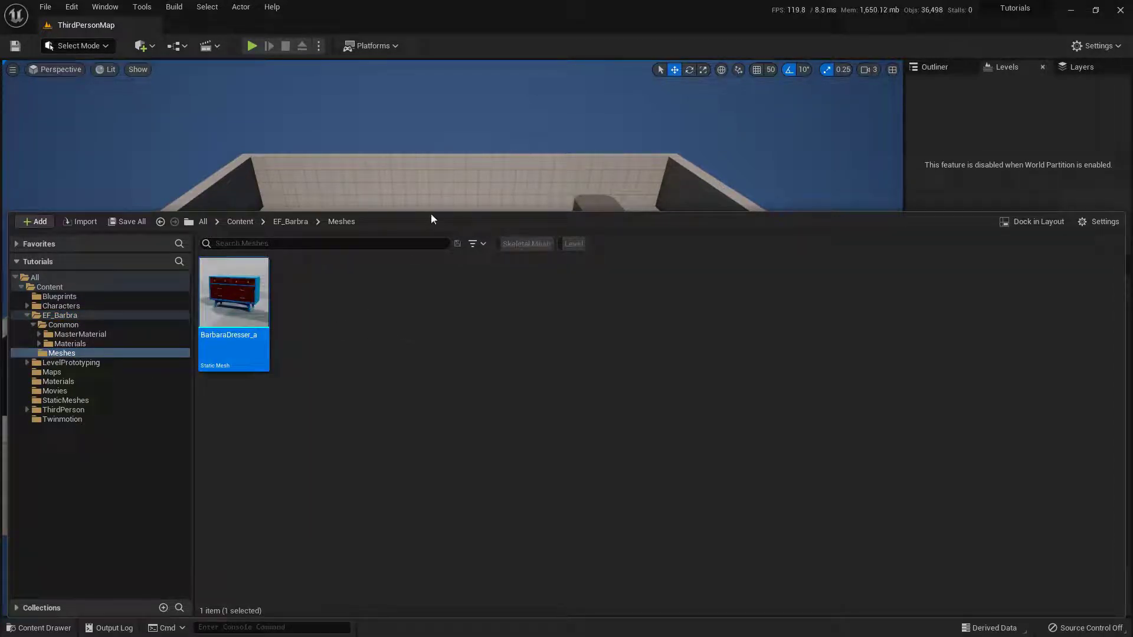
Drag BarbaraDresser_a into the ThirdPersonMap viewport and focus the view on it
{"action": "left_click_drag", "start_coordinate": [429, 212], "coordinate": [470, 423]}
{"action": "left_click_drag", "start_coordinate": [234, 508], "coordinate": [489, 260]}
{"action": "key", "text": "f"}
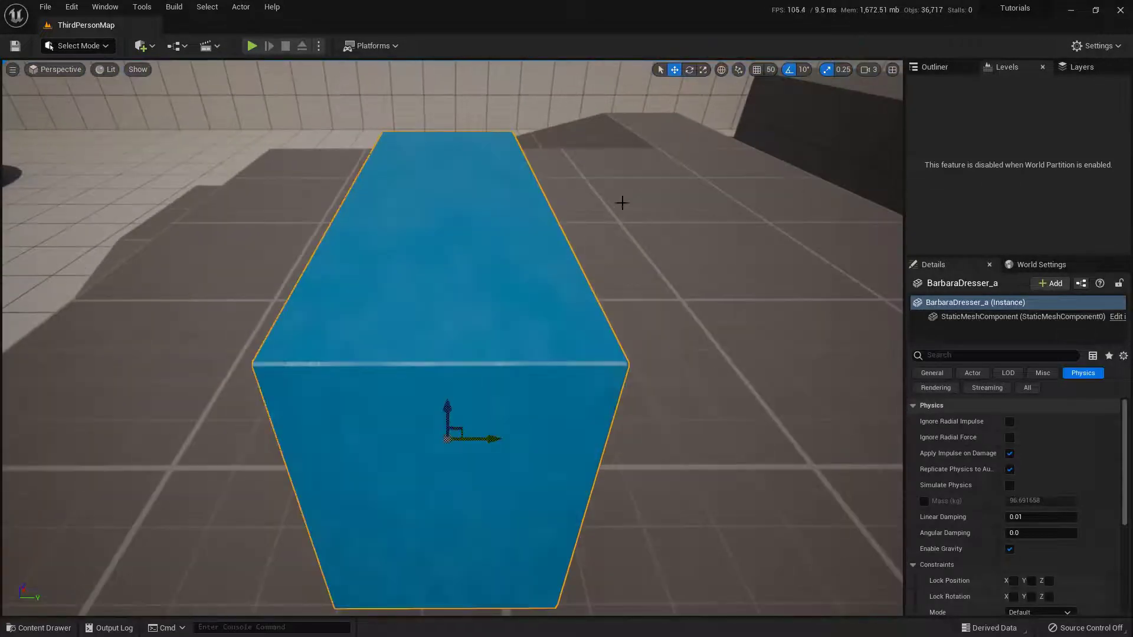